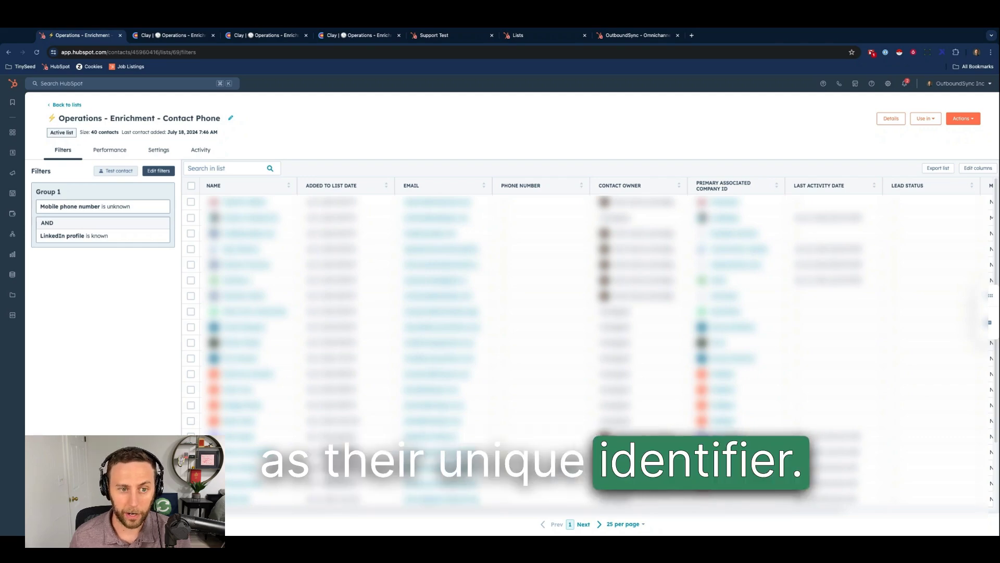
Switch to the Clay 'Operations - Enrichment - Contact Phone' table with its 353 rows
click(167, 37)
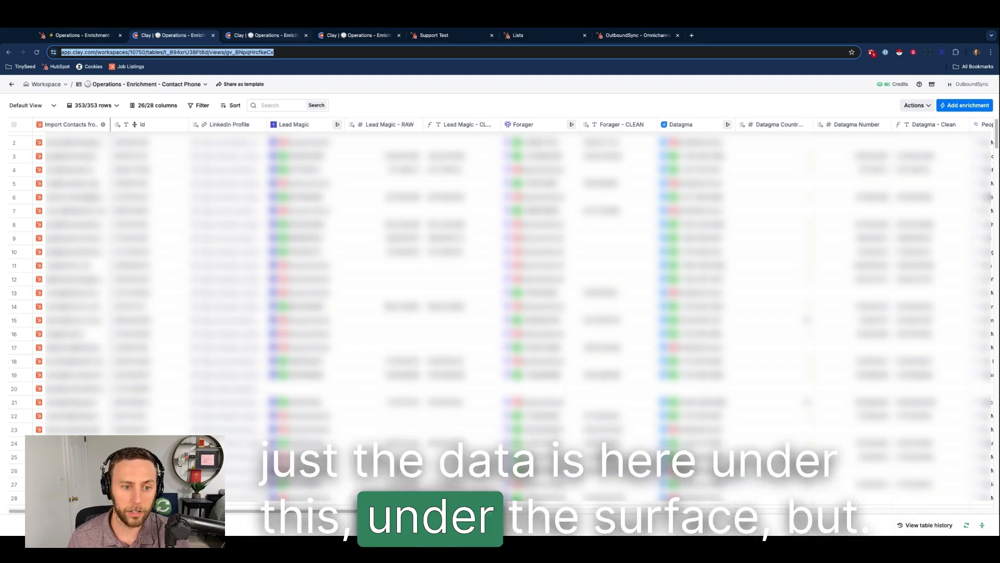
click(266, 35)
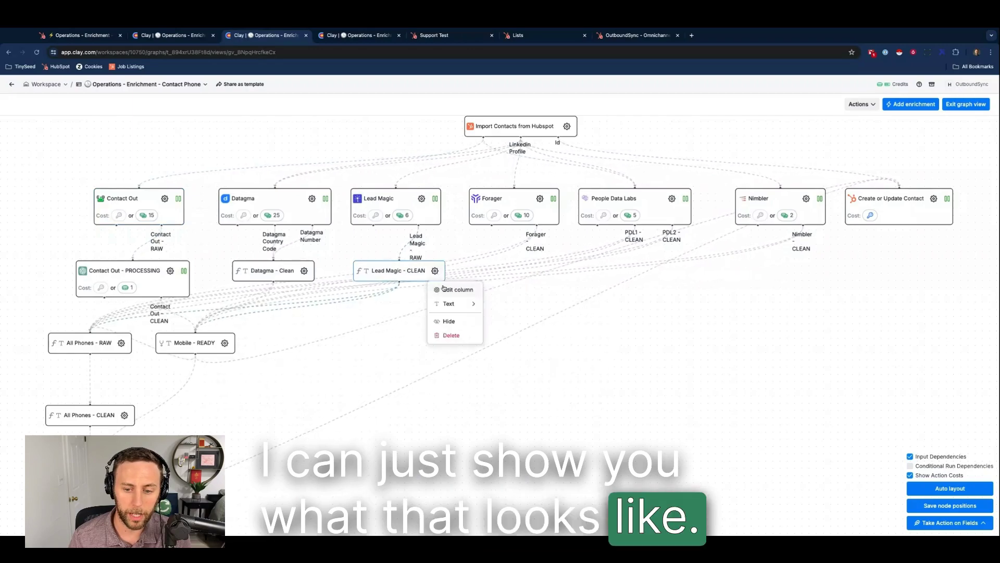
Inspect the Lead Magic - CLEAN and Datagma - Clean column formulas, closing each panel afterward
click(445, 289)
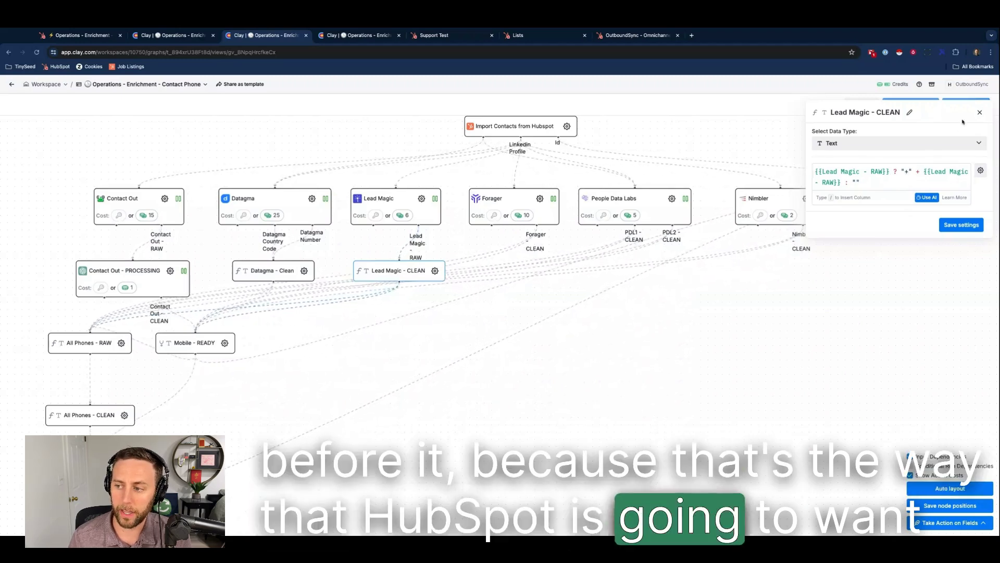
click(980, 112)
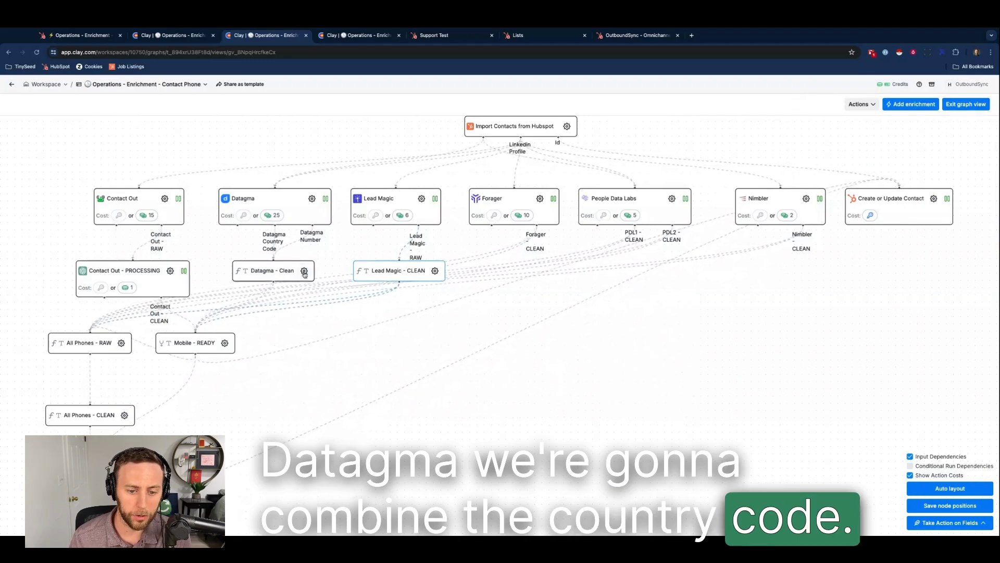
click(311, 290)
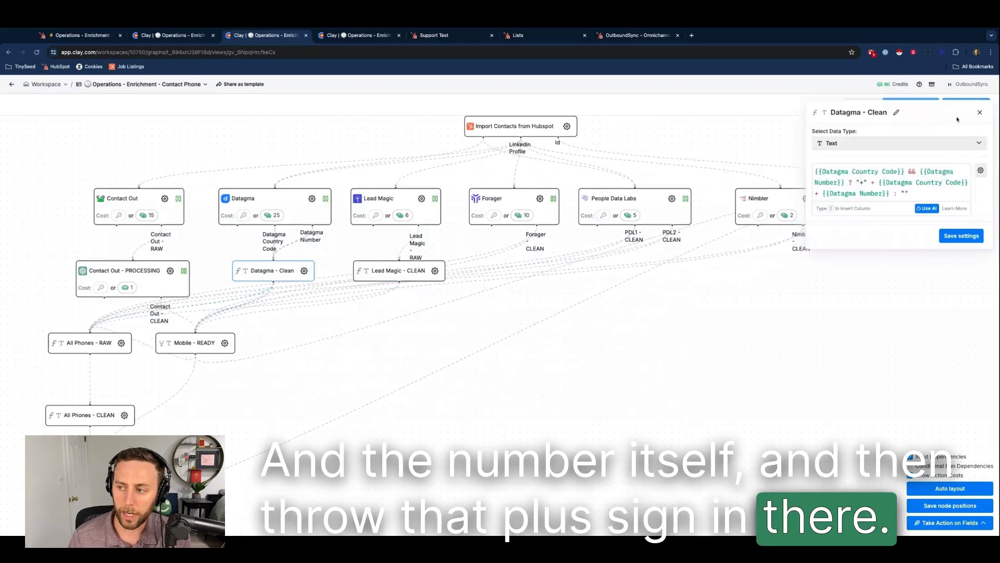
click(979, 113)
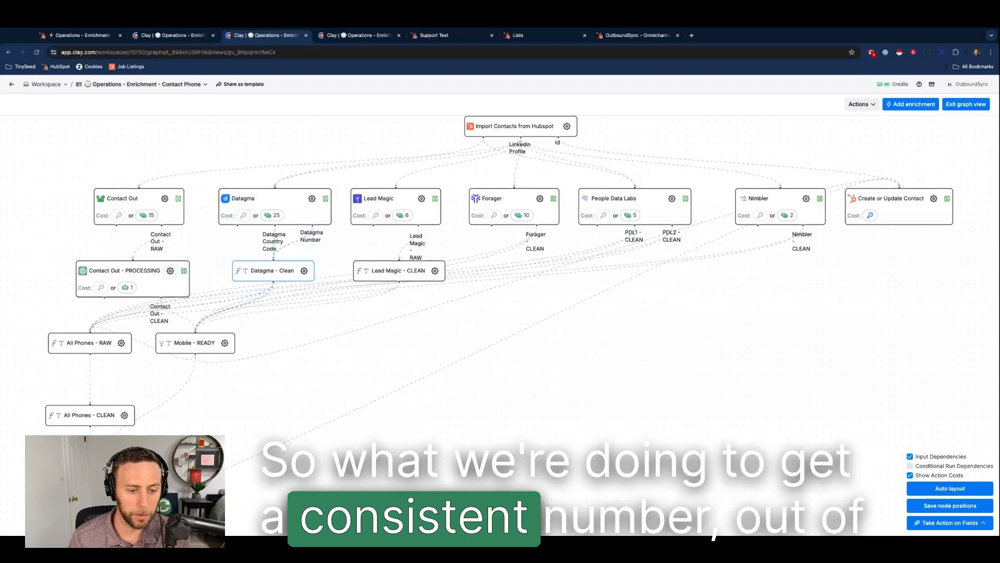
Read the E.164 phone-formatting ChatGPT prompt in the Contact Out - PROCESSING column settings
click(170, 270)
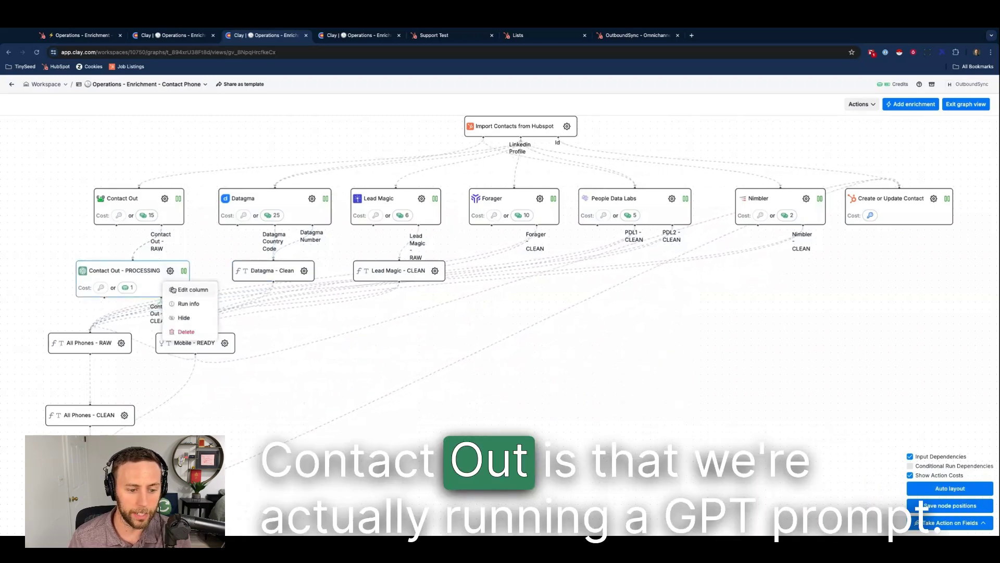
click(173, 290)
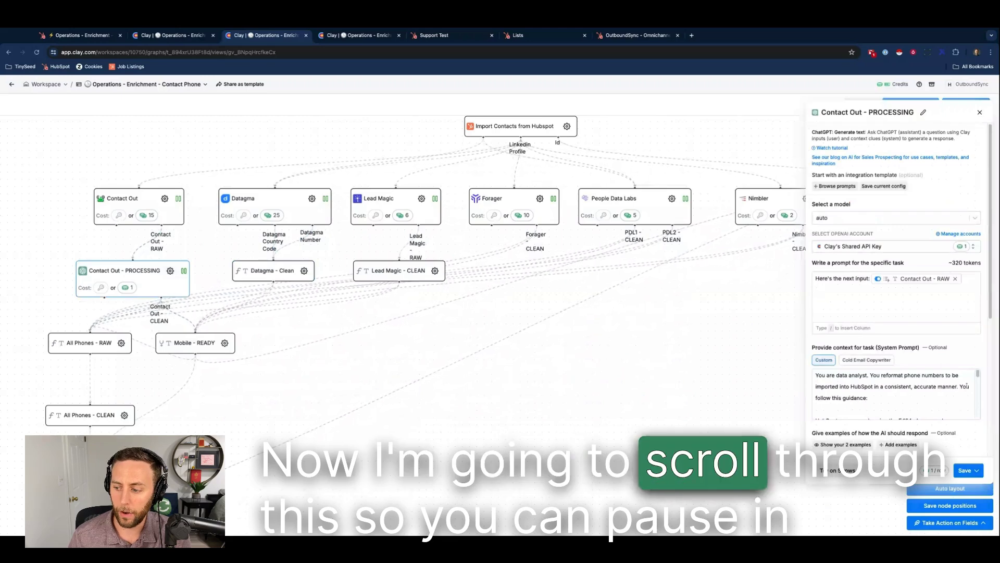
scroll(977, 378, down, 1)
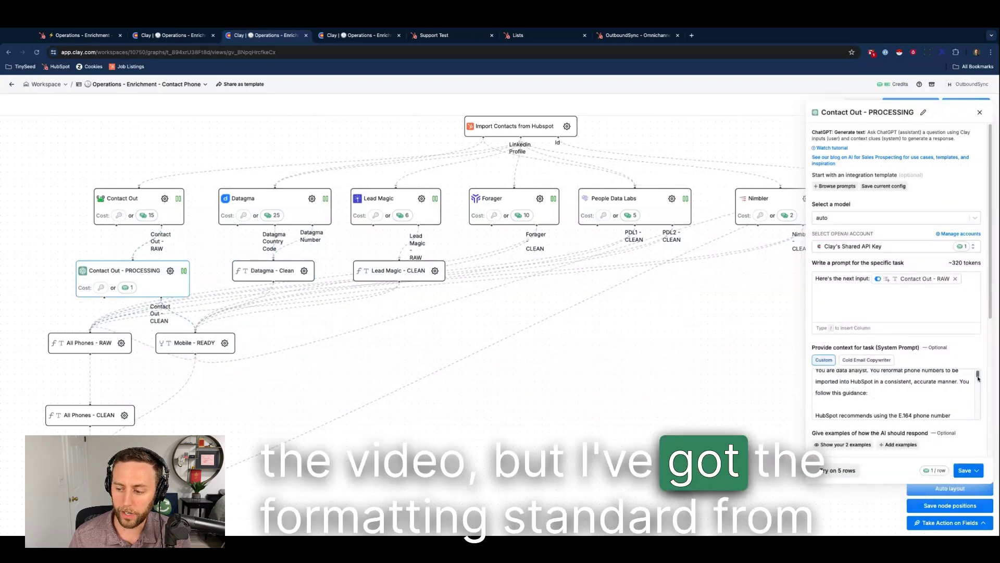
scroll(978, 378, down, 3)
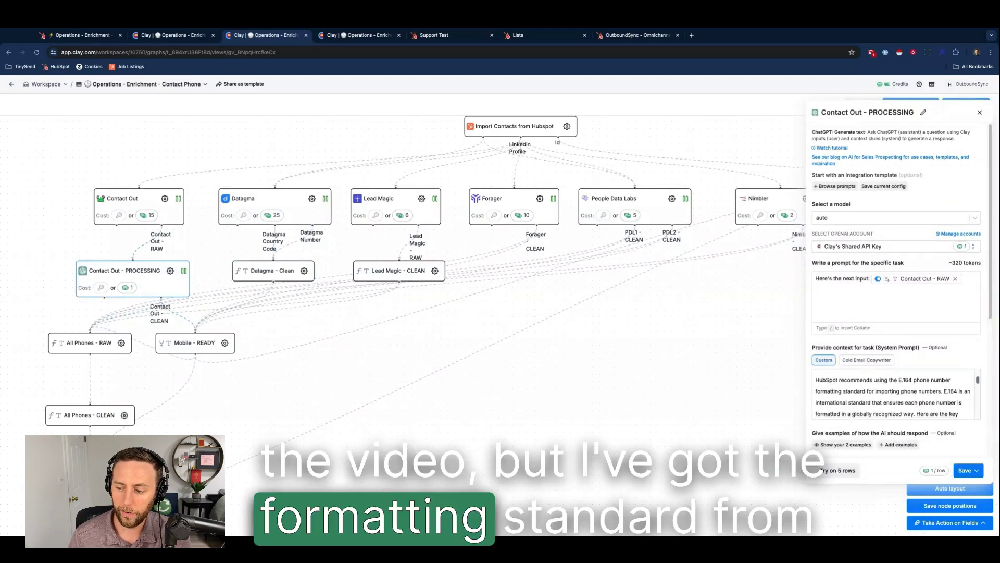
scroll(895, 393, down, 1)
scroll(895, 394, down, 2)
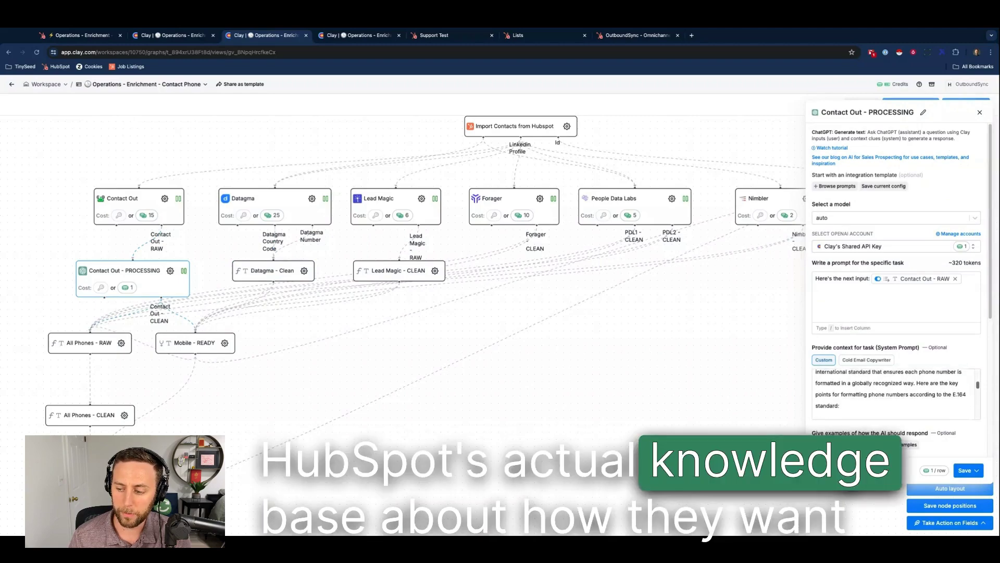
scroll(895, 393, down, 4)
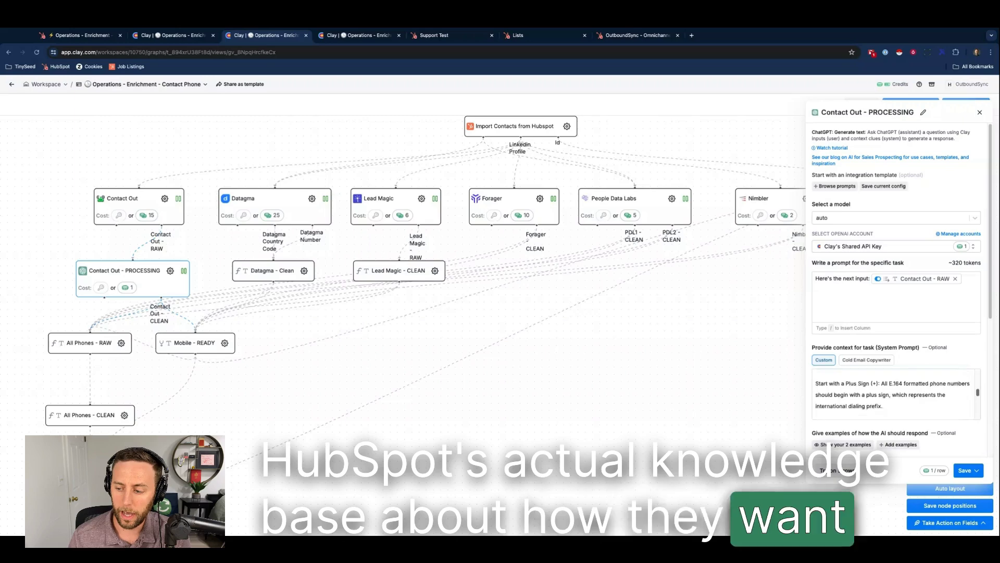
scroll(895, 394, down, 6)
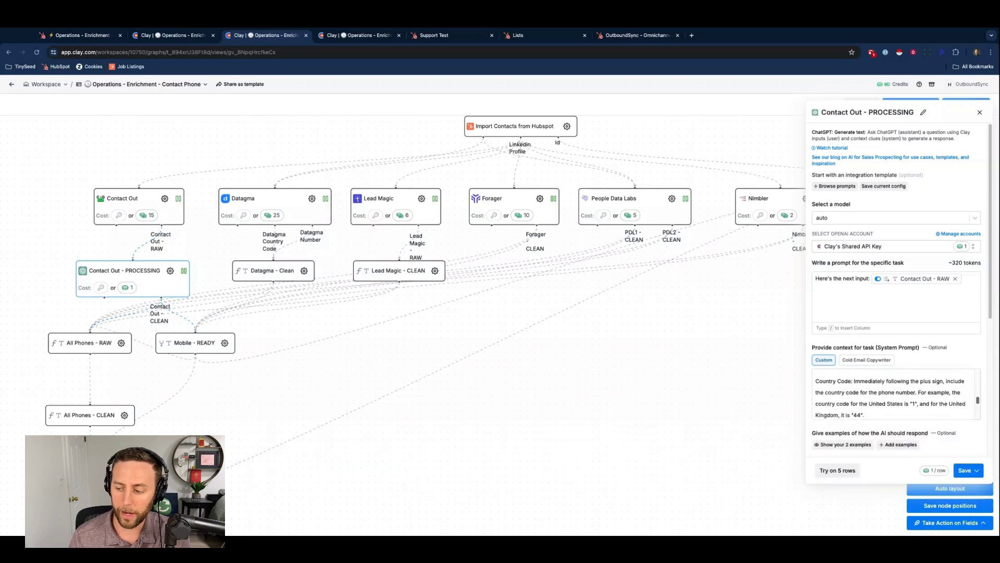
scroll(895, 394, down, 2)
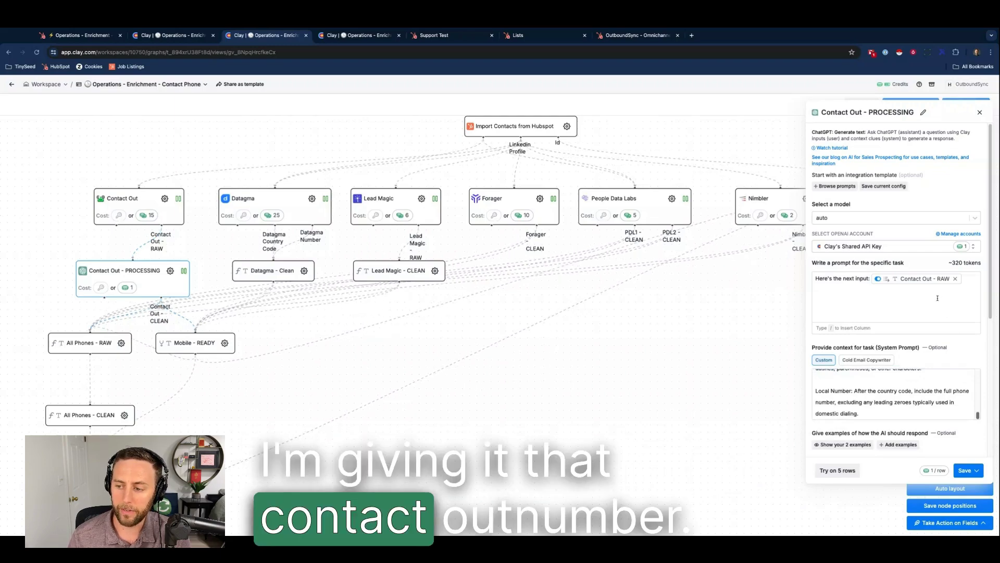
Close the Contact Out settings and show the Phone - READY formula in the Formula Generator
click(979, 113)
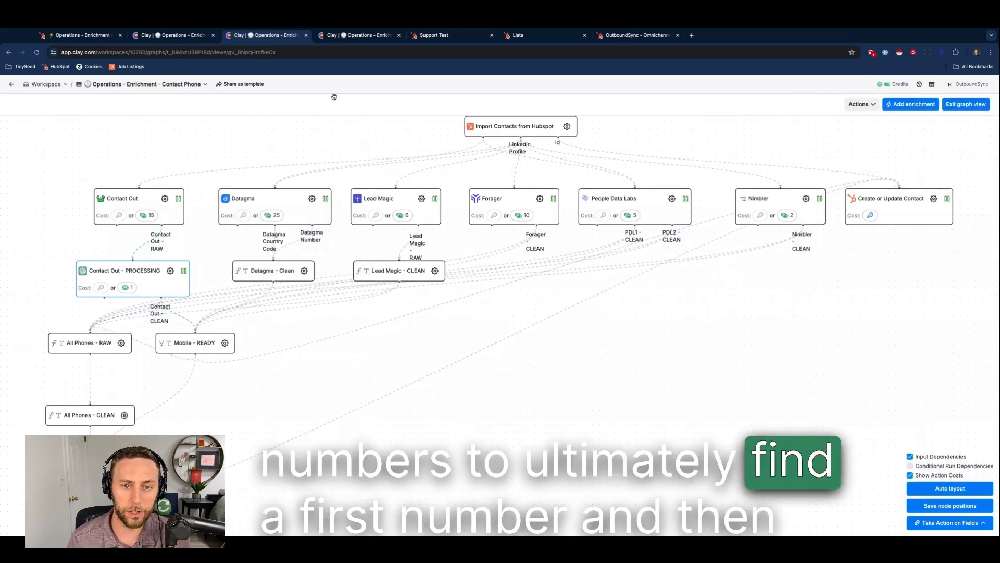
click(345, 39)
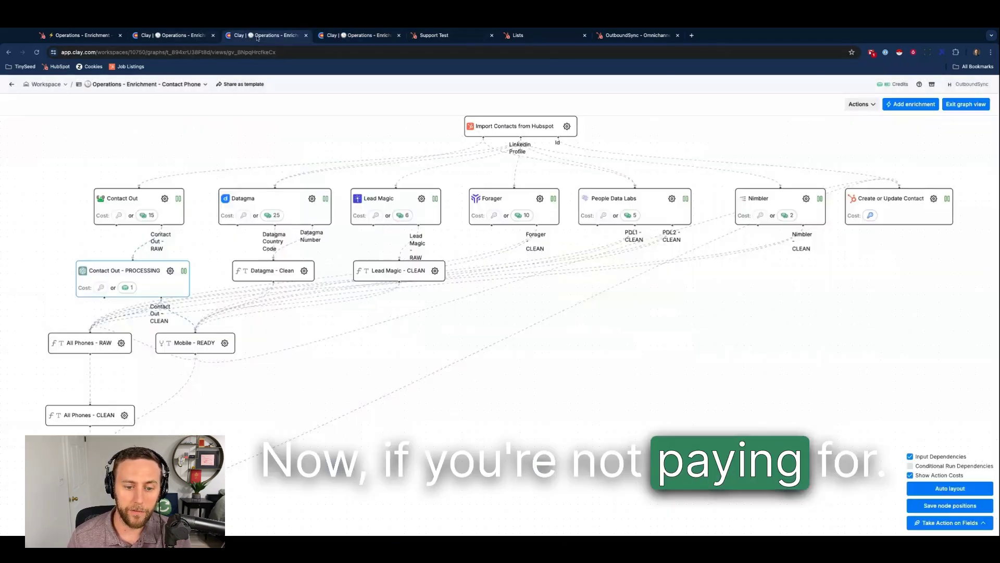
Show the Contact Phone dependency graph ending in the Create or Update Contact HubSpot step
click(295, 38)
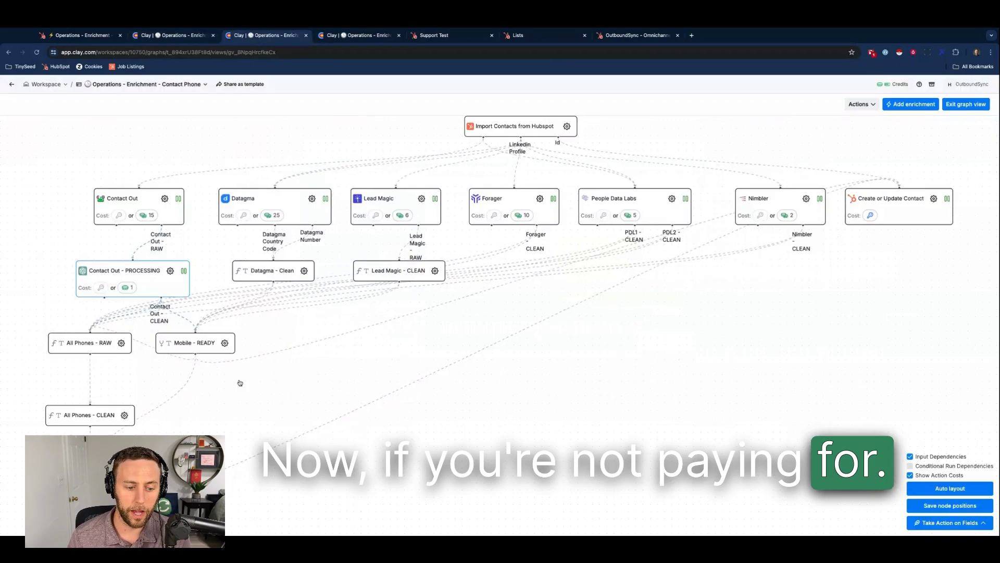
click(933, 198)
click(954, 217)
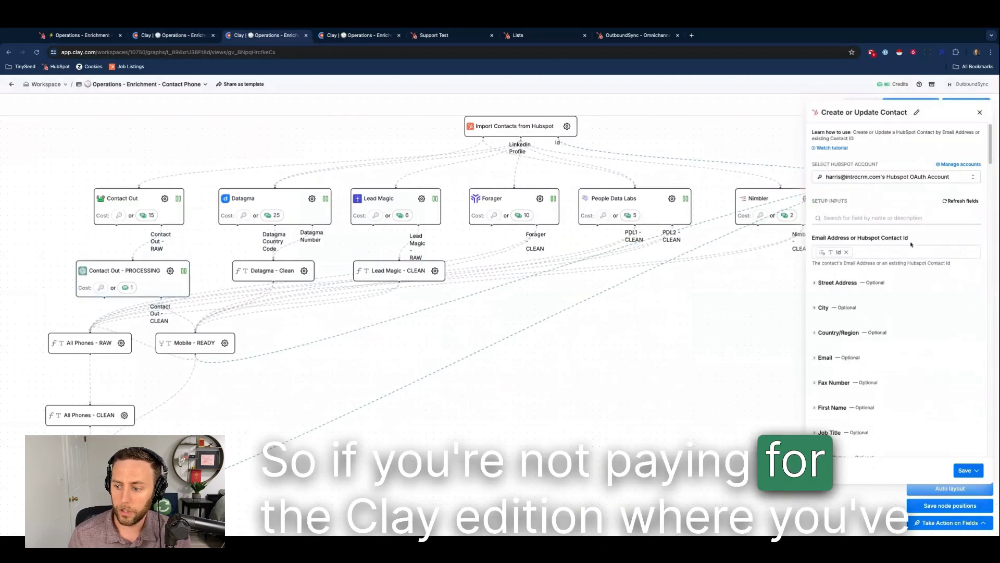
scroll(901, 300, down, 2)
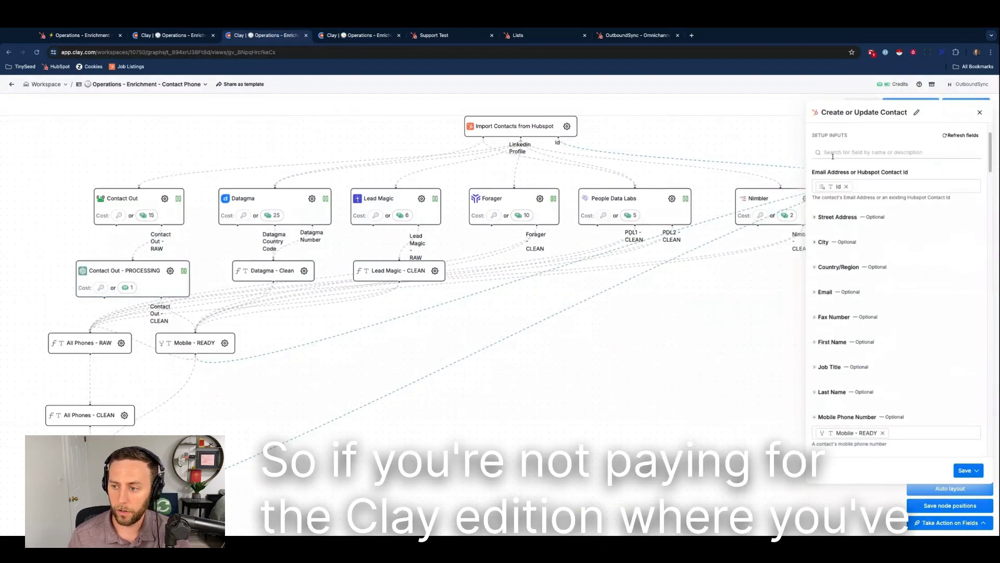
click(833, 153)
text(phone)
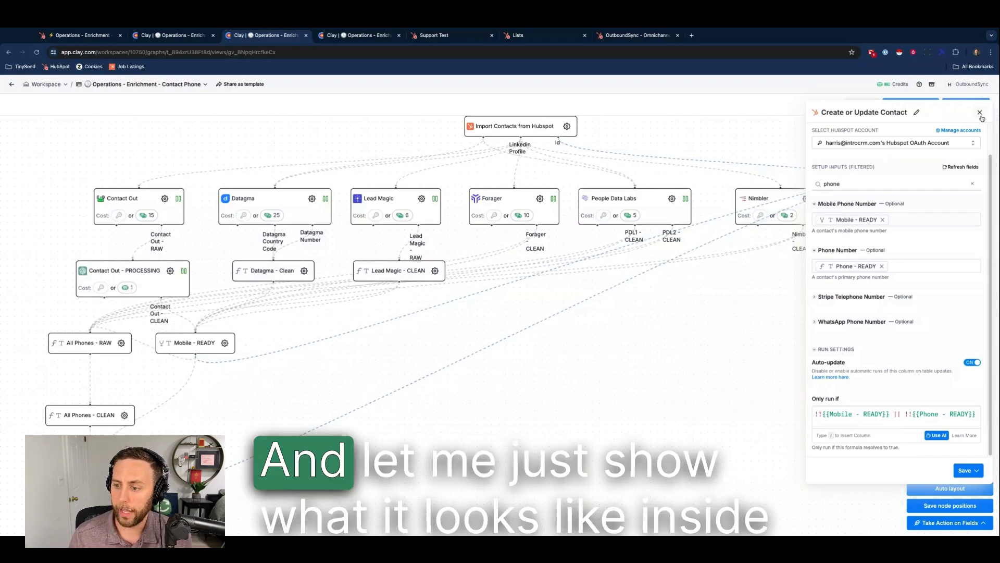
click(980, 113)
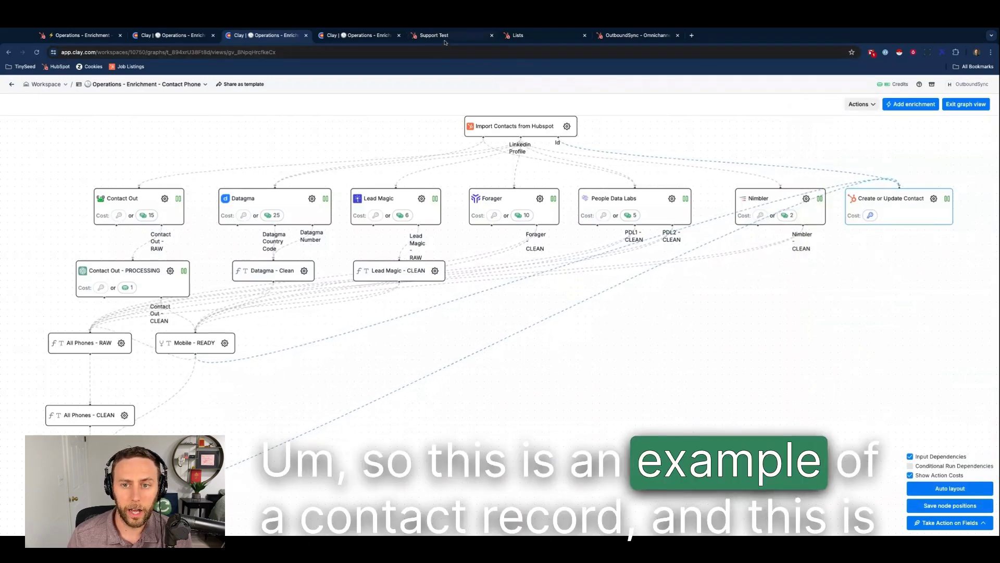
Show the test contact's HubSpot record with Mobile phone number and Phone number filled in
click(442, 36)
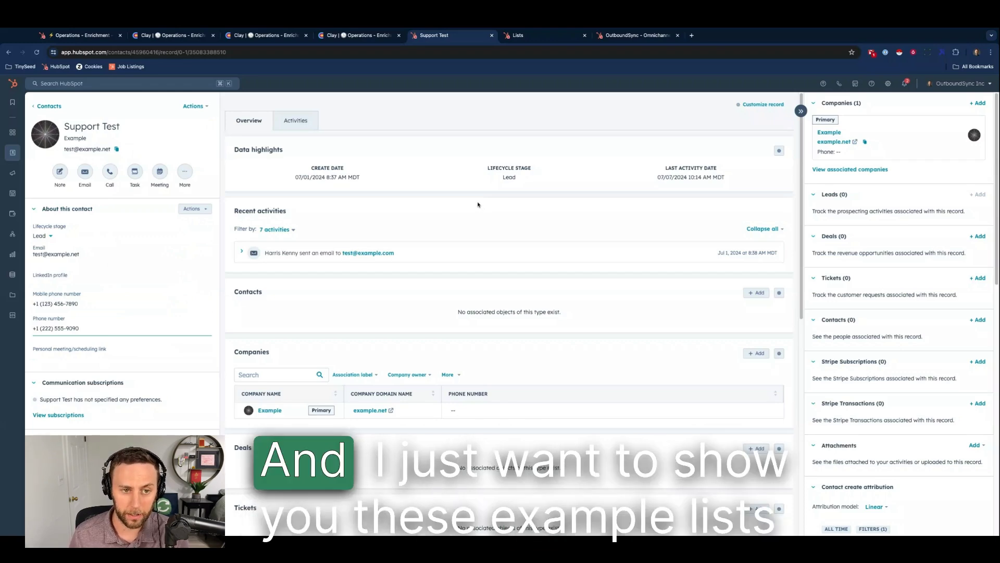
Show HubSpot's Lists page with OutboundSync - Sent - Phone-Enriched (86) and OutboundSync - Sent (108)
click(527, 39)
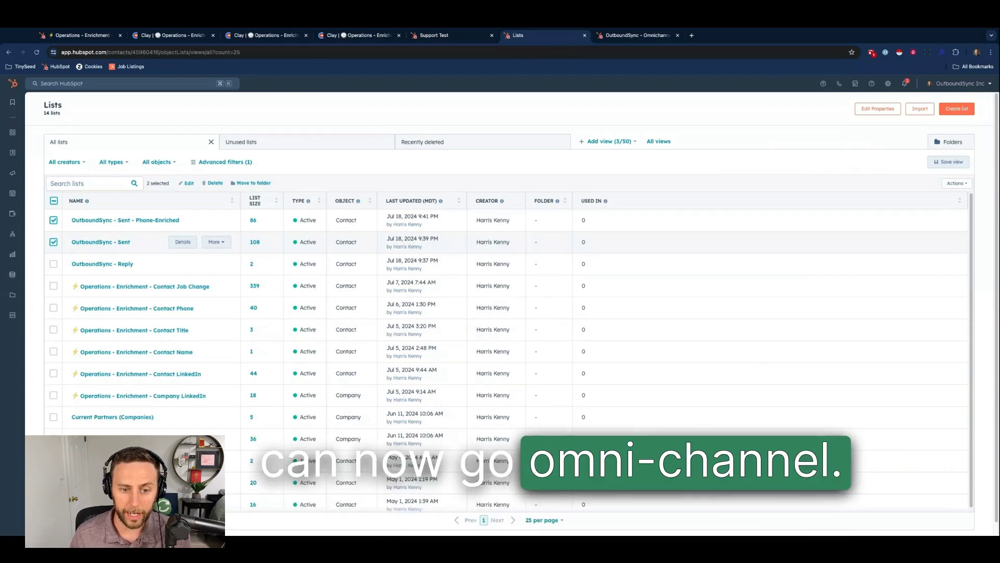
Review the Omnichannel workflow's call task and LinkedIn connect task steps without saving changes
click(646, 35)
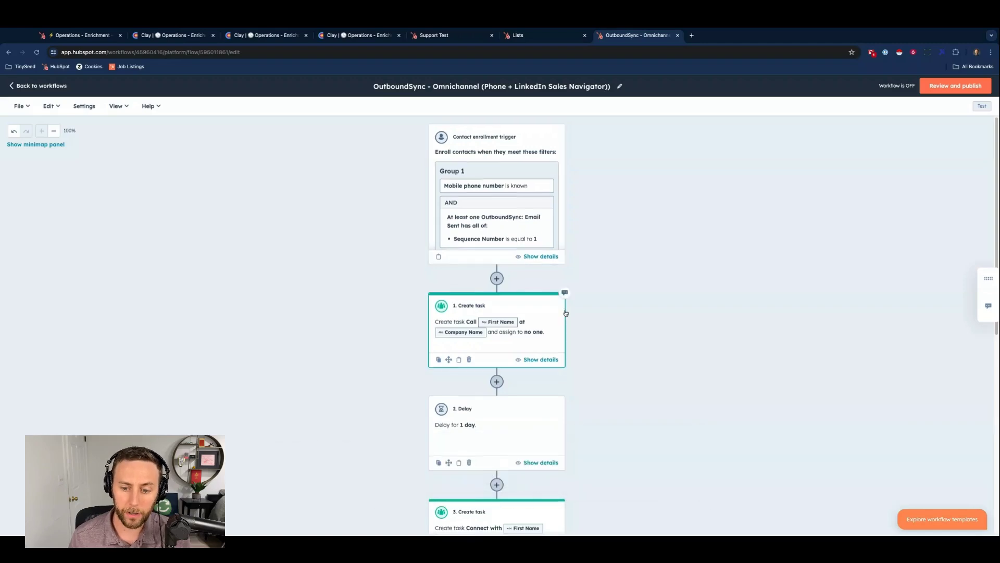
scroll(596, 330, down, 3)
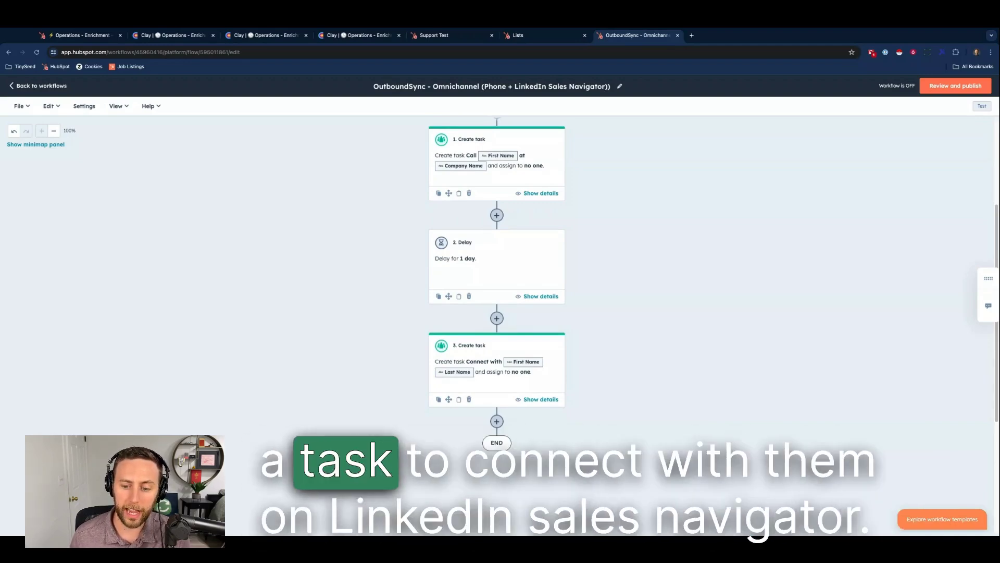
click(493, 380)
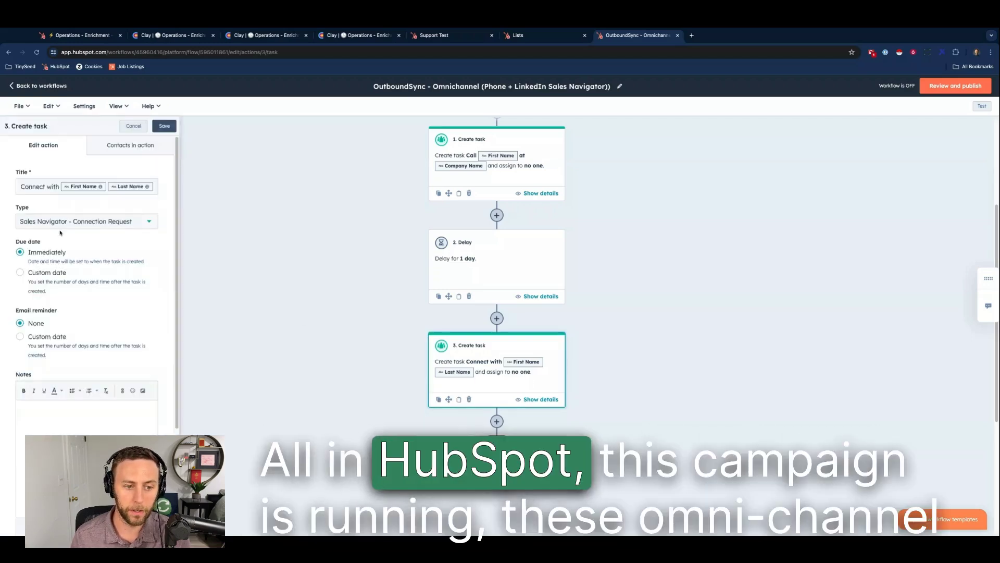
click(128, 125)
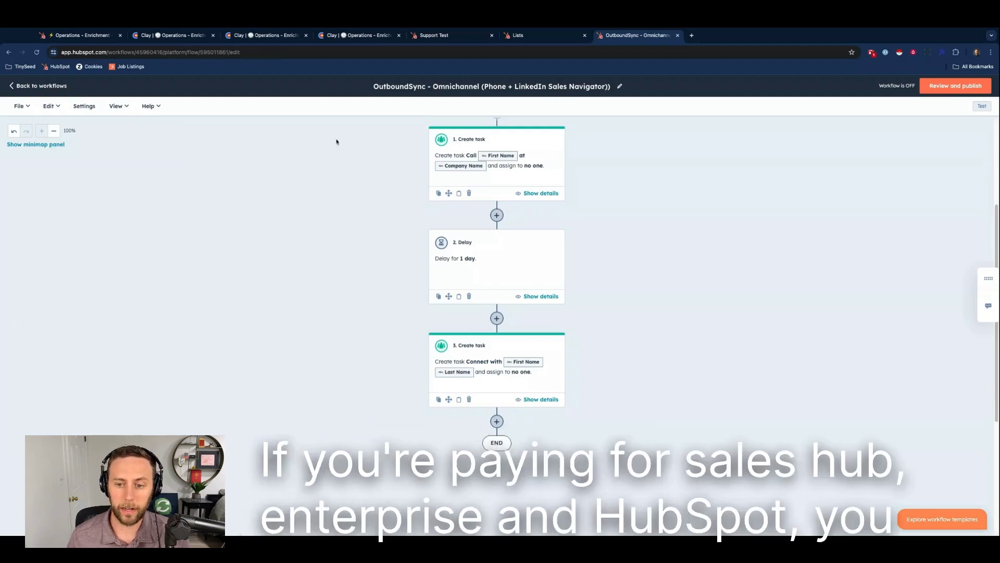
scroll(638, 217, up, 3)
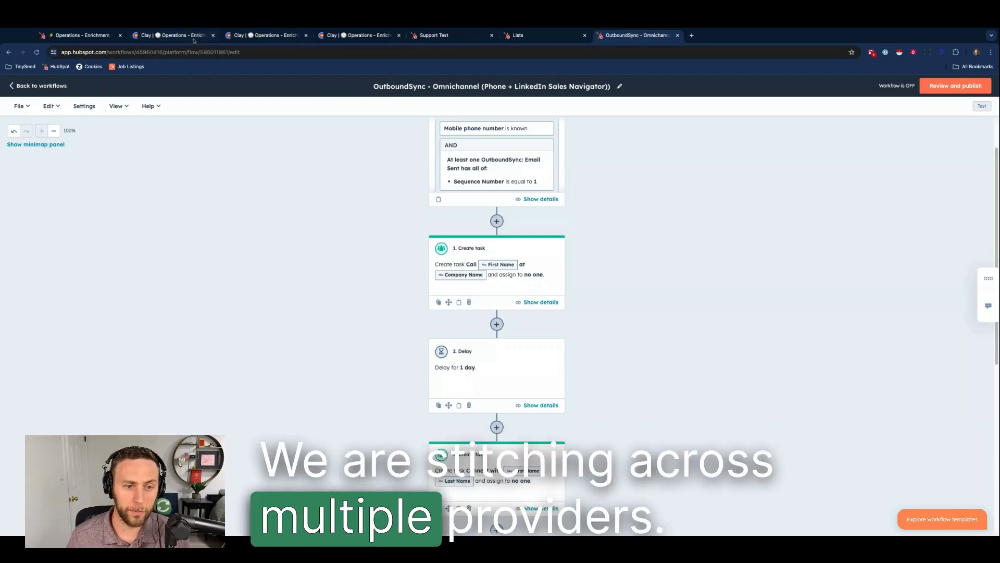
Return to the Clay graph of six phone providers feeding cleanup formulas and Create or Update Contact
click(264, 35)
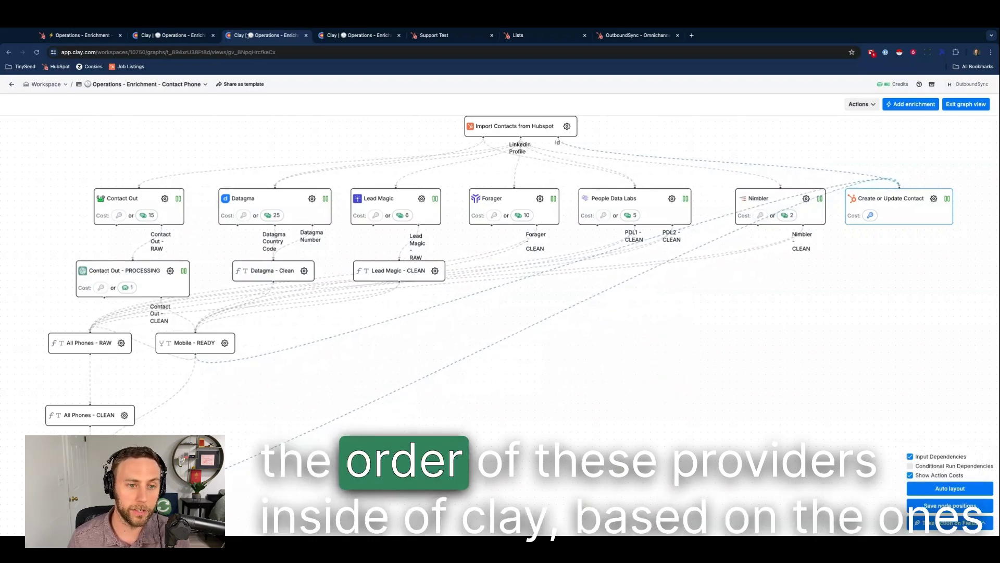
Return to the Clay Contact Phone table showing 353 rows of provider data
click(175, 34)
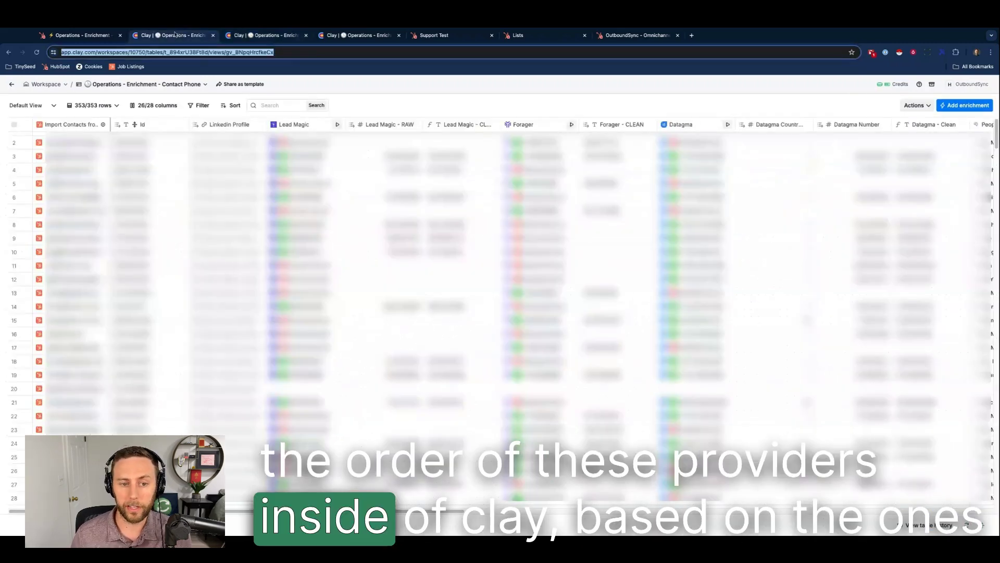